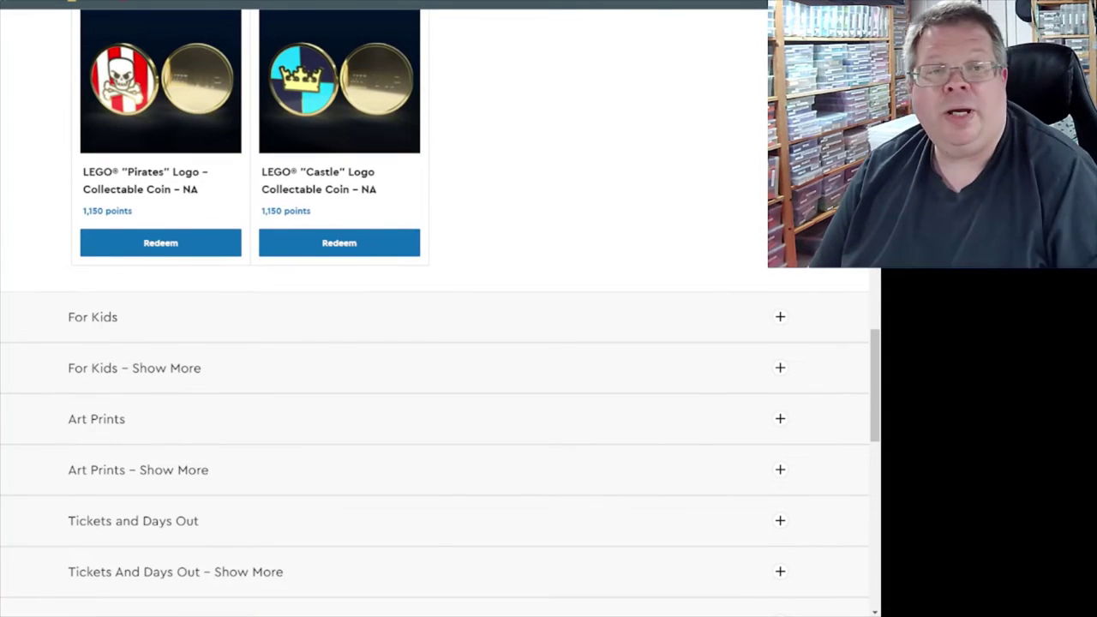
scroll(691, 208, down, 10)
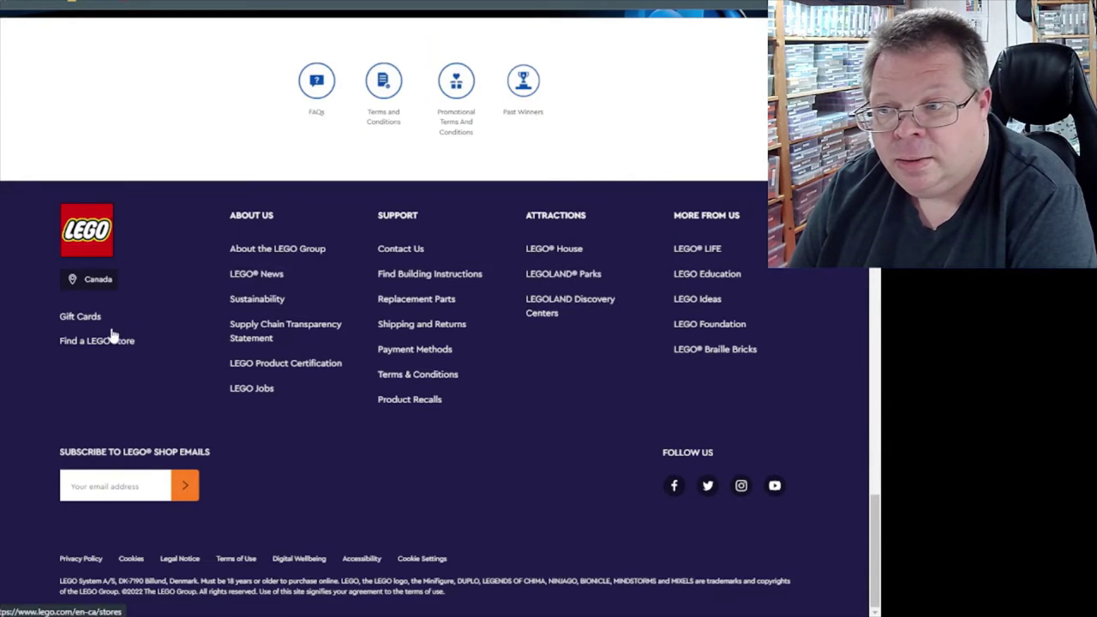
click(425, 300)
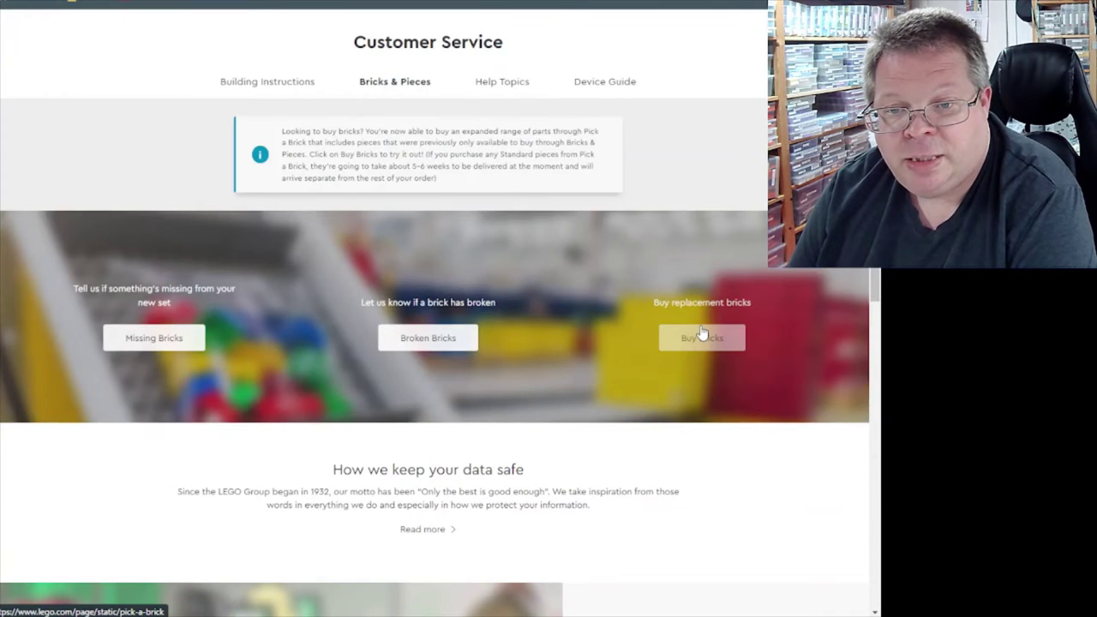
click(701, 336)
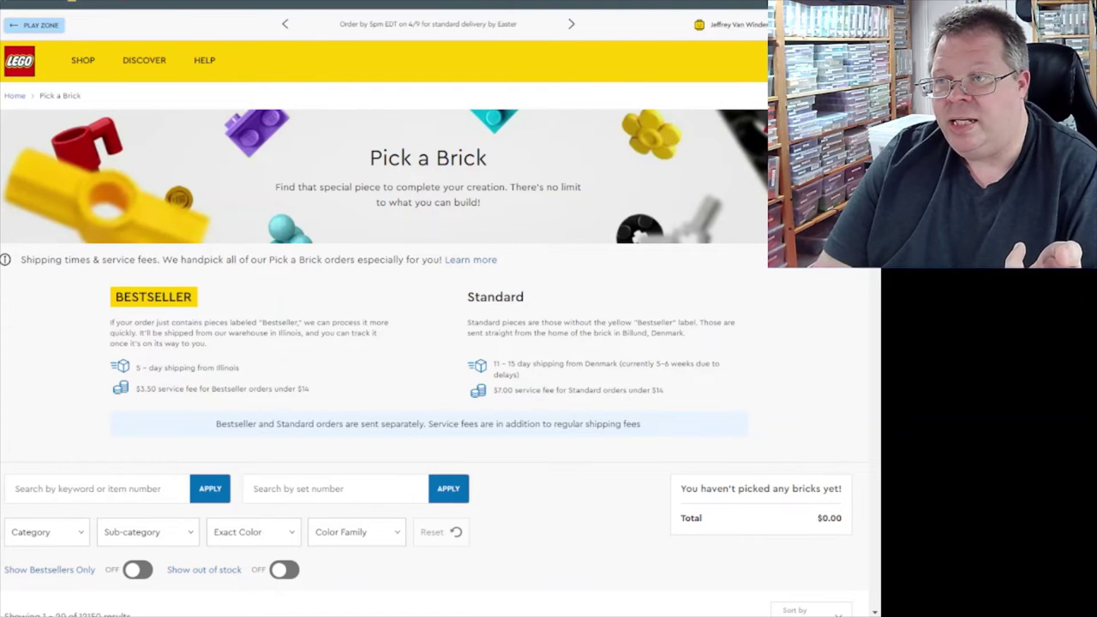
key(ctrl+l)
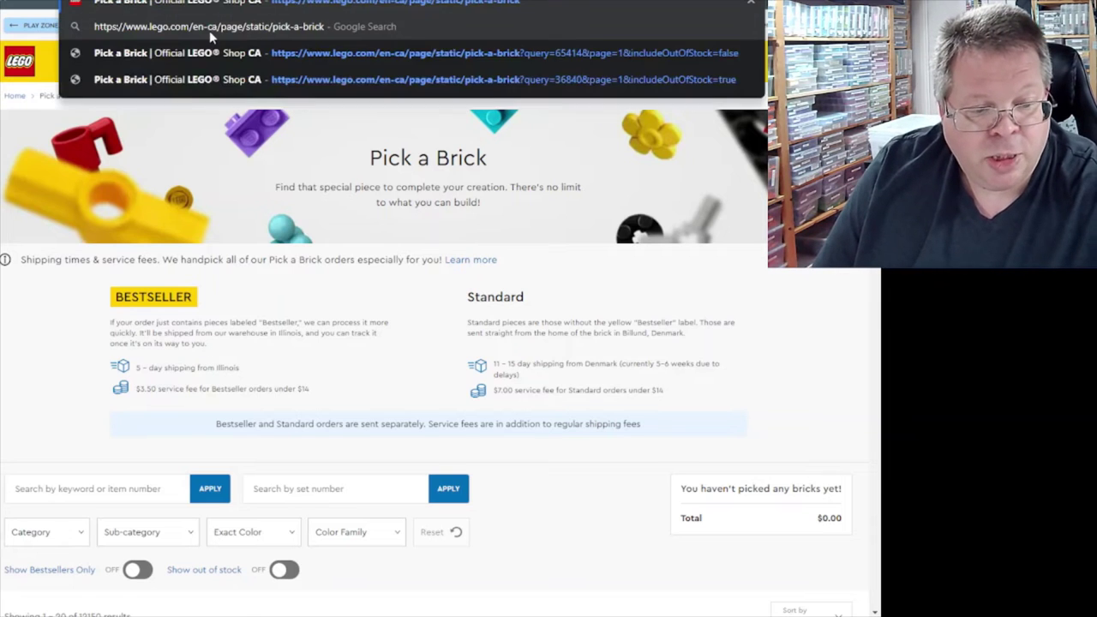
key(Return)
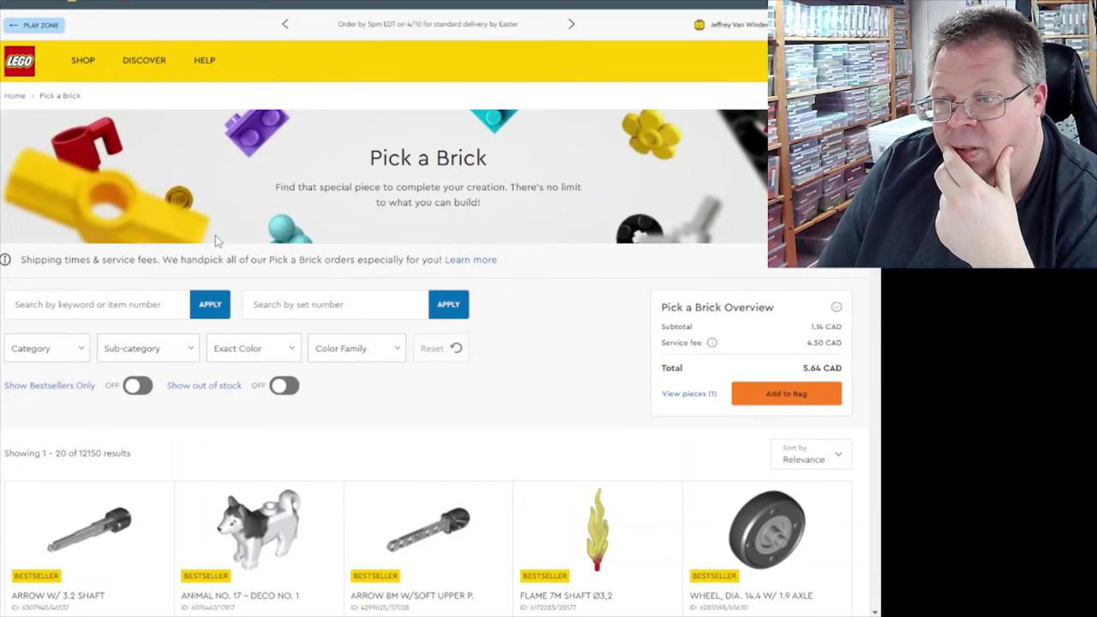
Review the pieces already picked and their service fee in the Pick a Brick order, and close the list
click(698, 396)
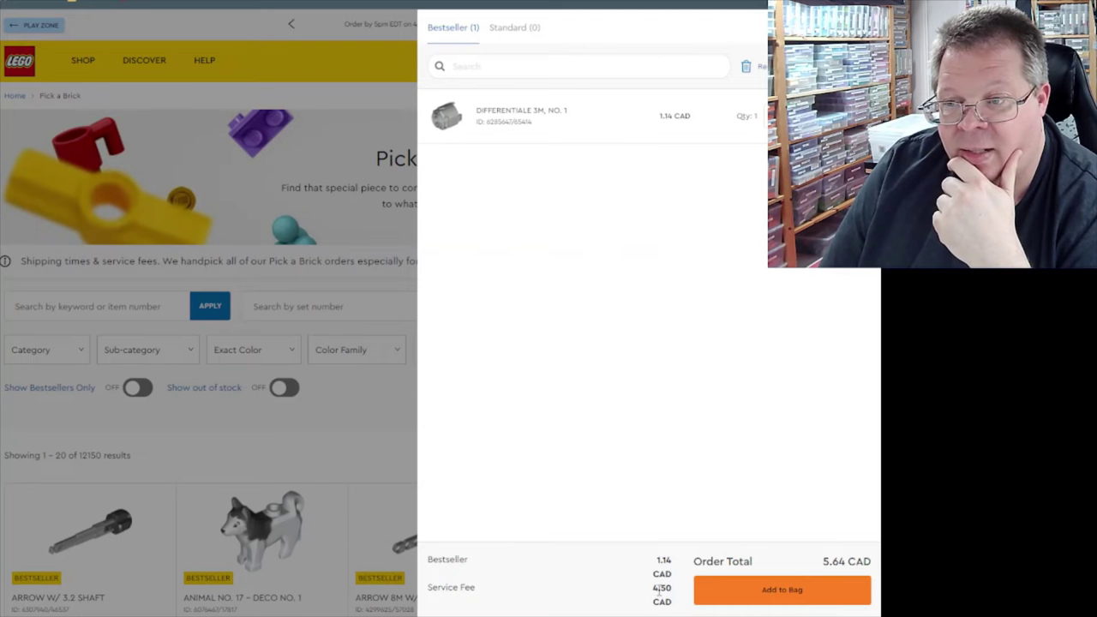
key(Escape)
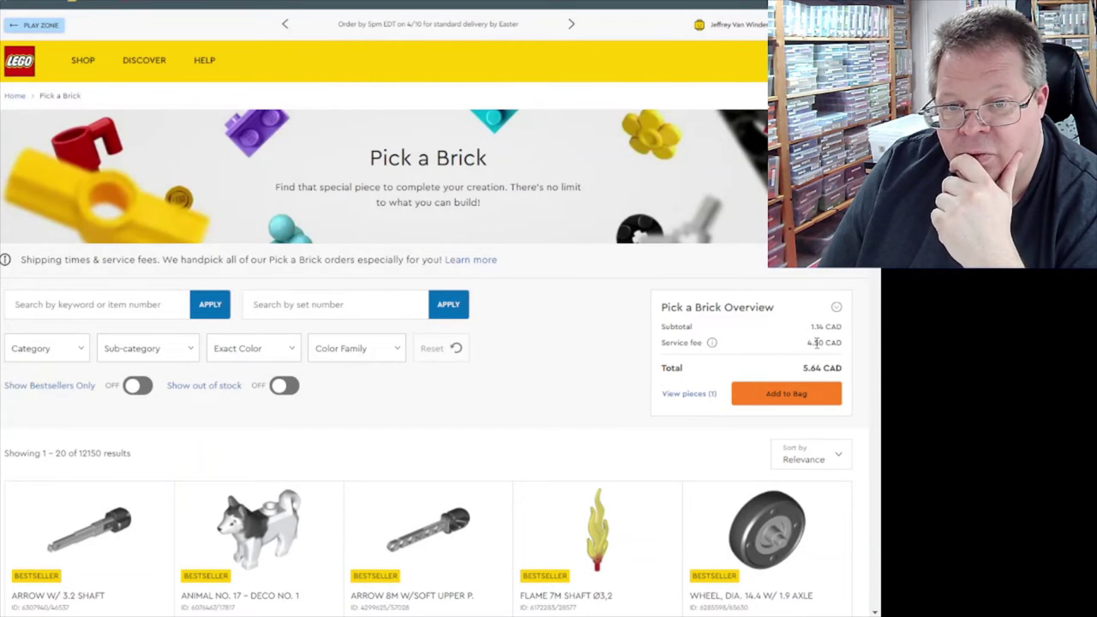
Browse the first page of available pieces and filter the catalogue to the Animals & Nature category
scroll(527, 383, down, 3)
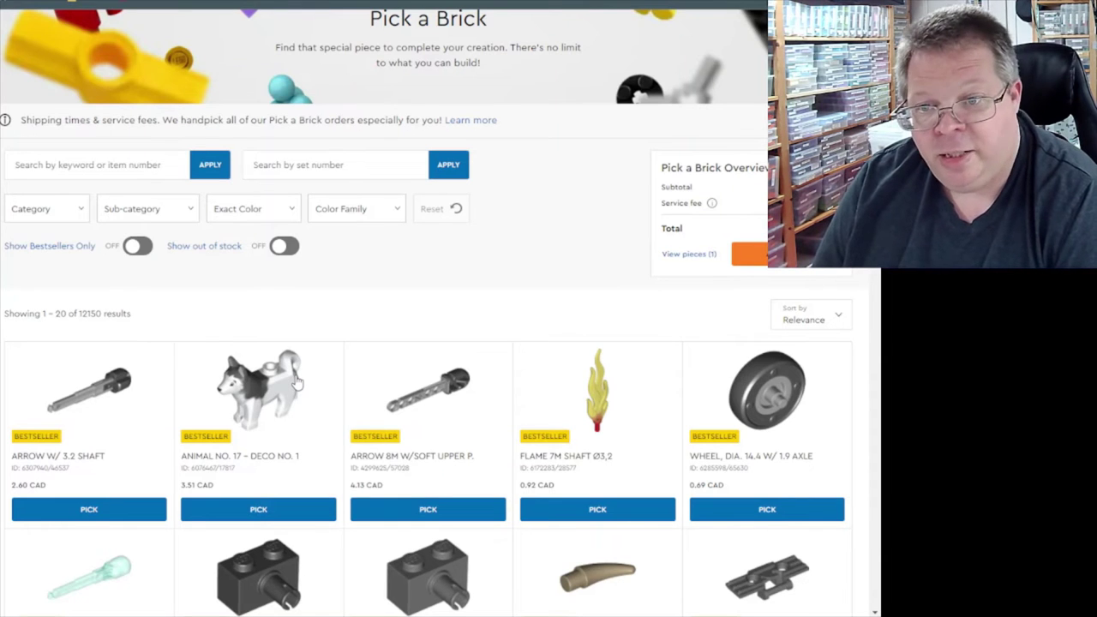
scroll(293, 380, down, 3)
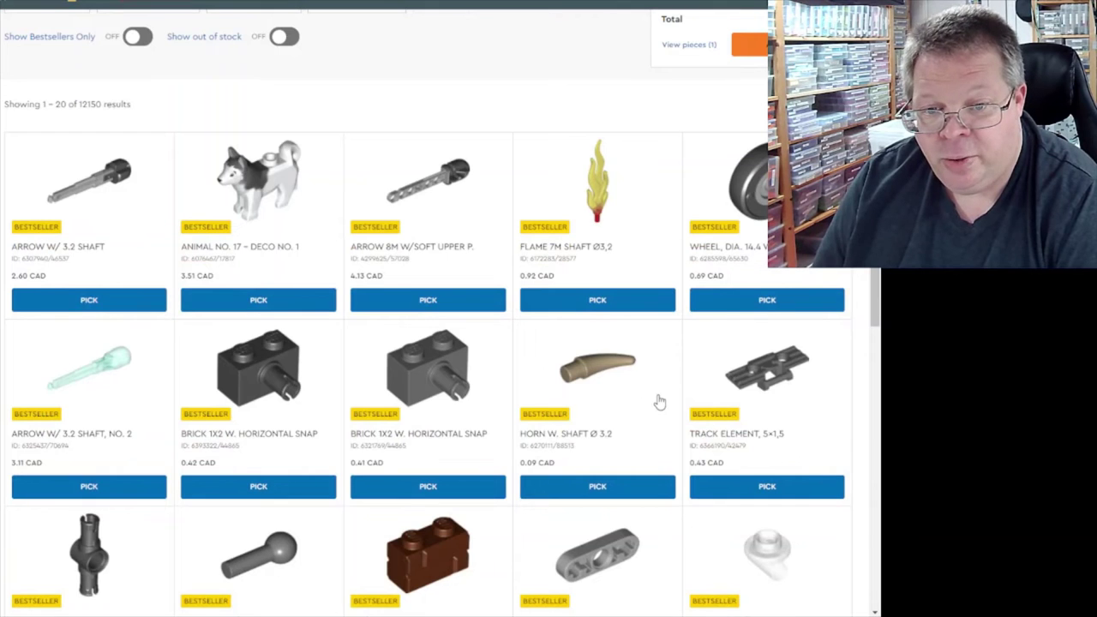
scroll(217, 374, down, 5)
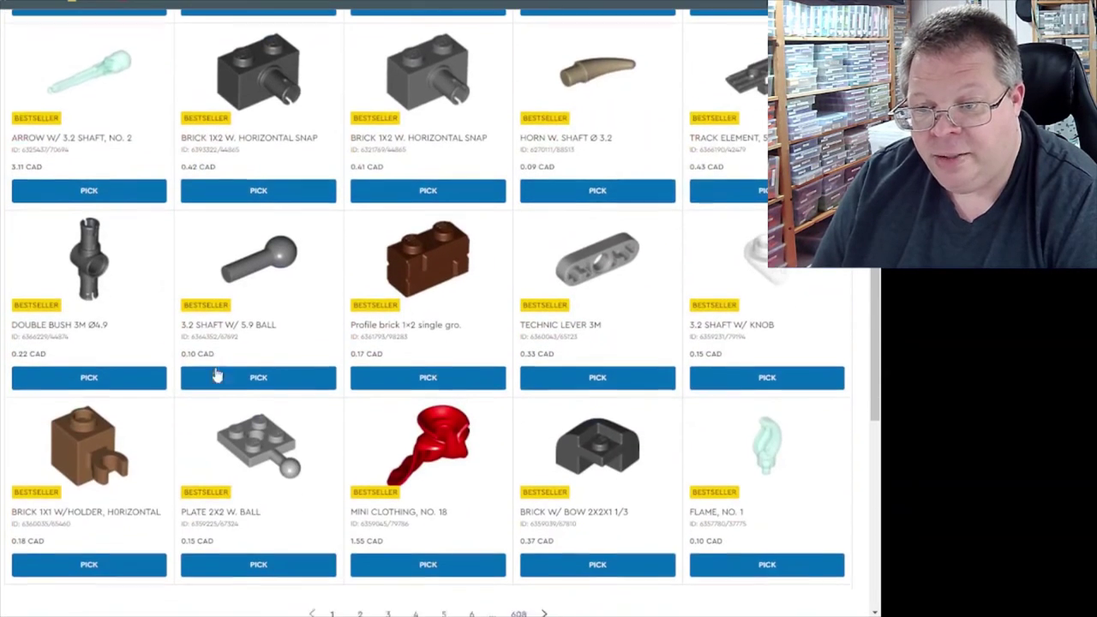
scroll(215, 360, up, 2)
scroll(214, 321, up, 8)
scroll(210, 318, down, 2)
scroll(131, 174, up, 1)
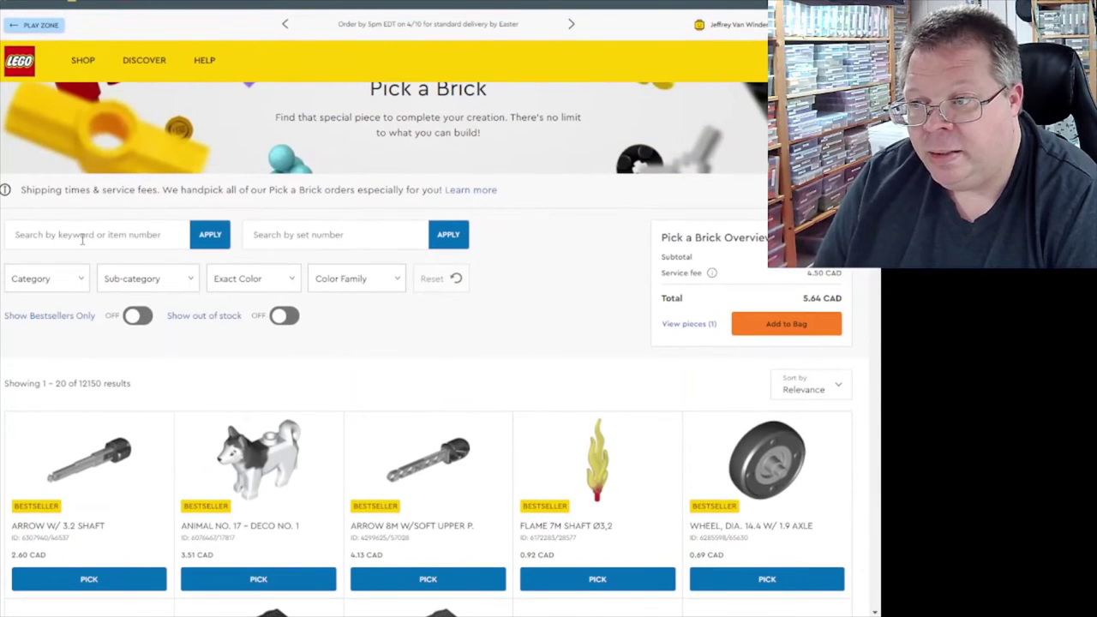
click(60, 283)
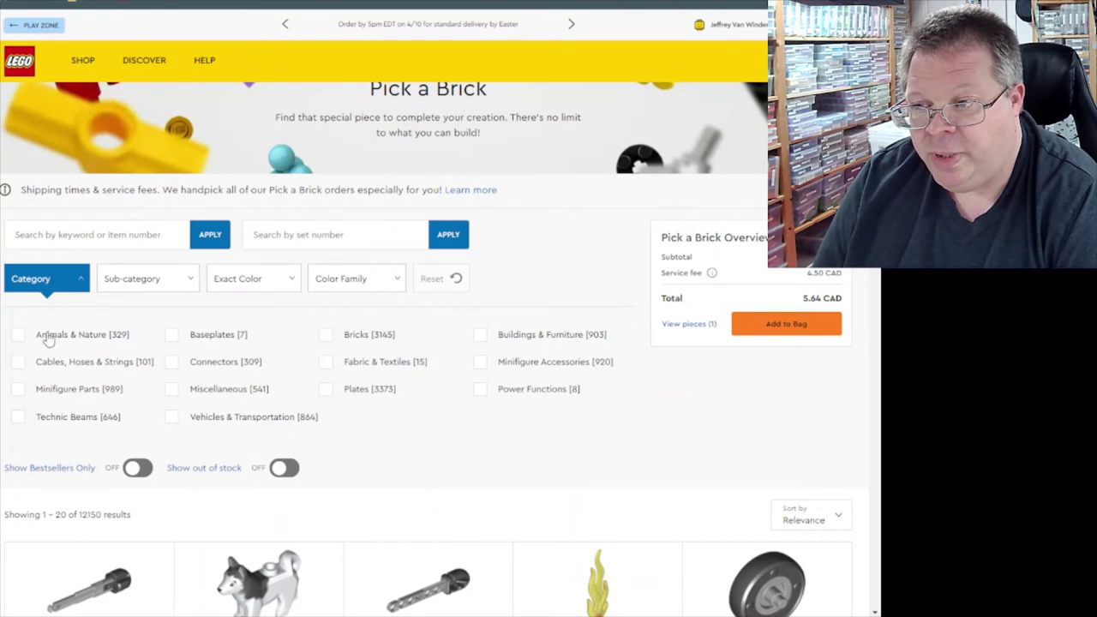
click(19, 336)
Go to page 5 of the Animals & Nature results and pick the piece OWL, NO. 8
scroll(206, 383, down, 1)
scroll(206, 383, down, 10)
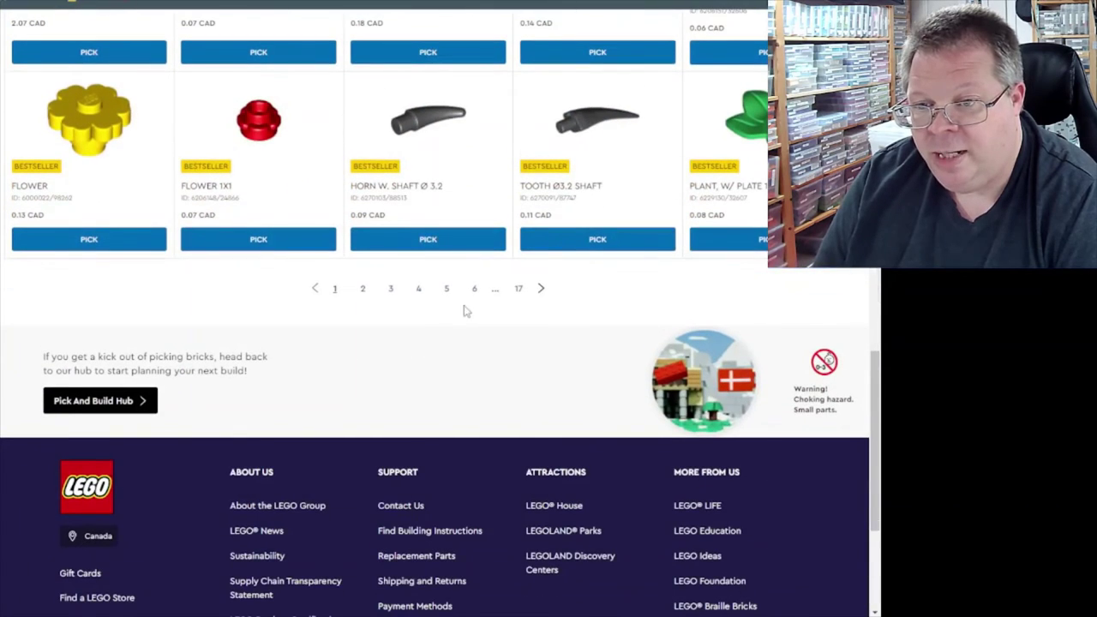
click(446, 293)
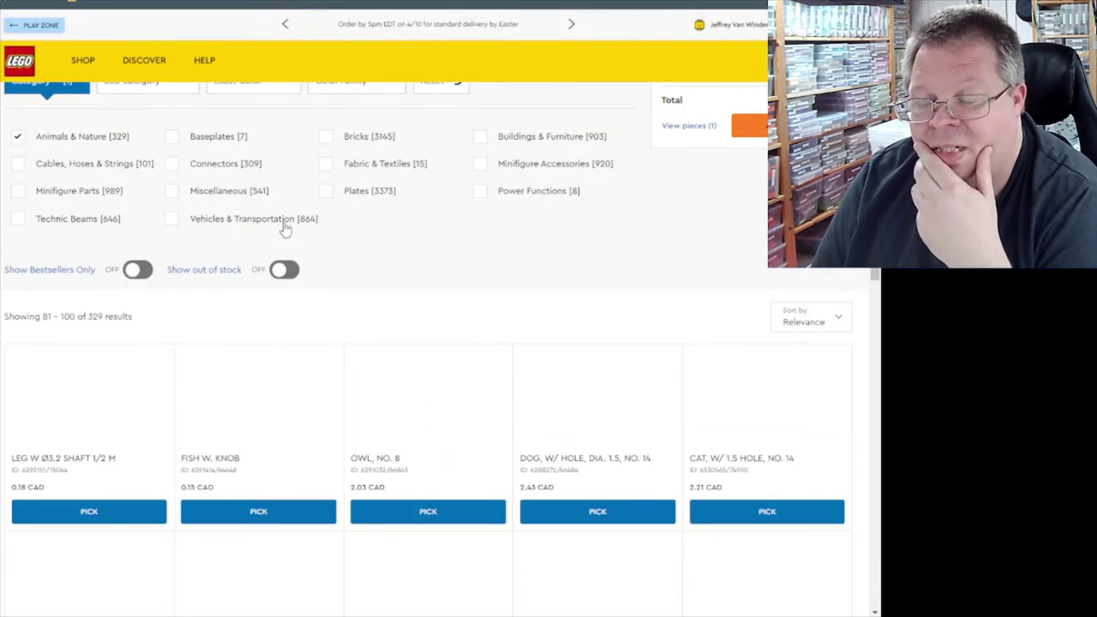
scroll(277, 220, down, 2)
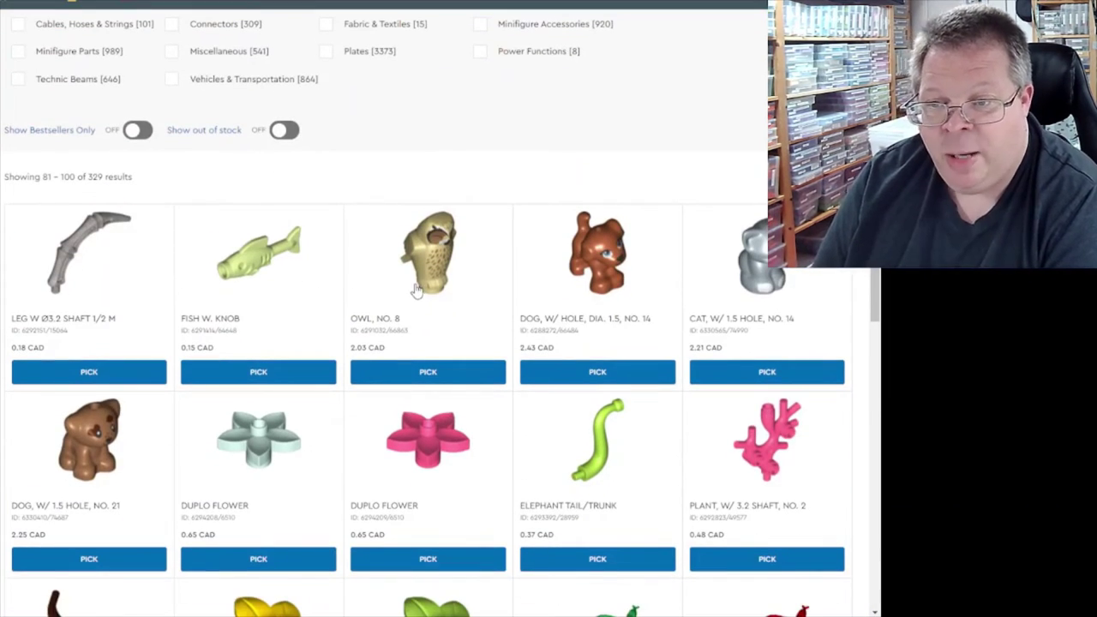
click(433, 380)
Open the list of picked pieces and highlight the Bestseller and Standard service fee amounts
scroll(449, 320, up, 2)
scroll(452, 320, up, 2)
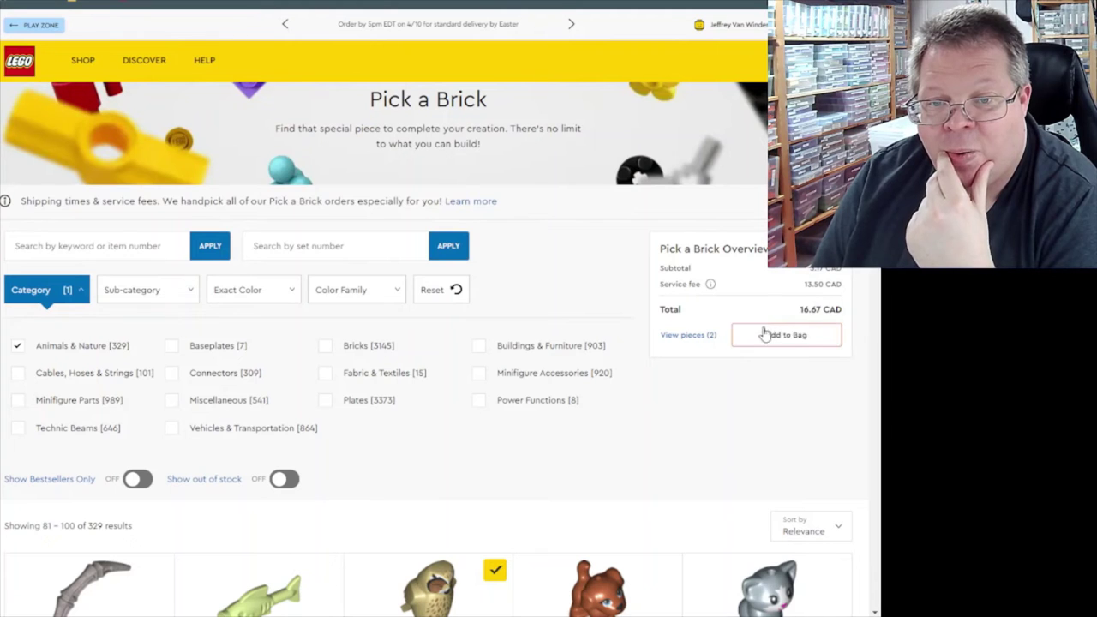
click(690, 335)
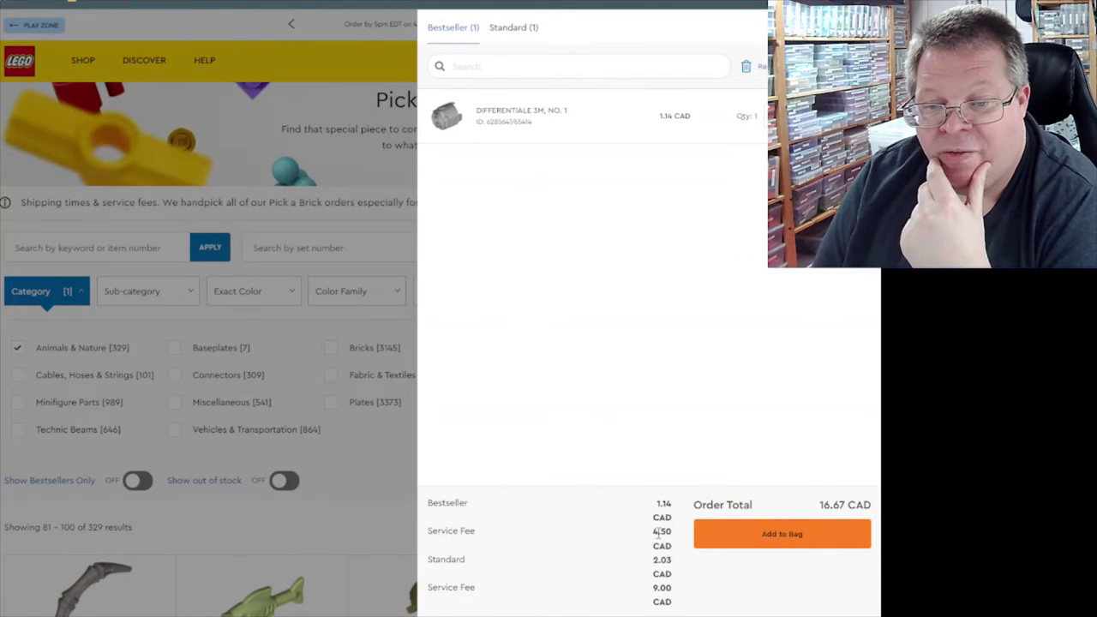
drag(655, 531, 676, 532)
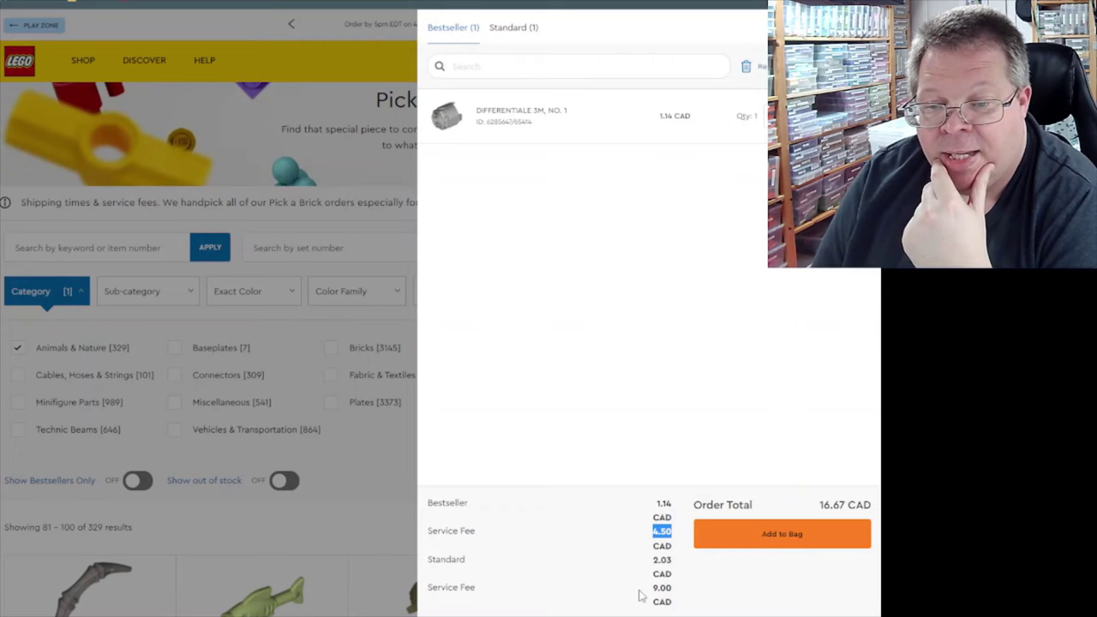
drag(652, 589, 676, 592)
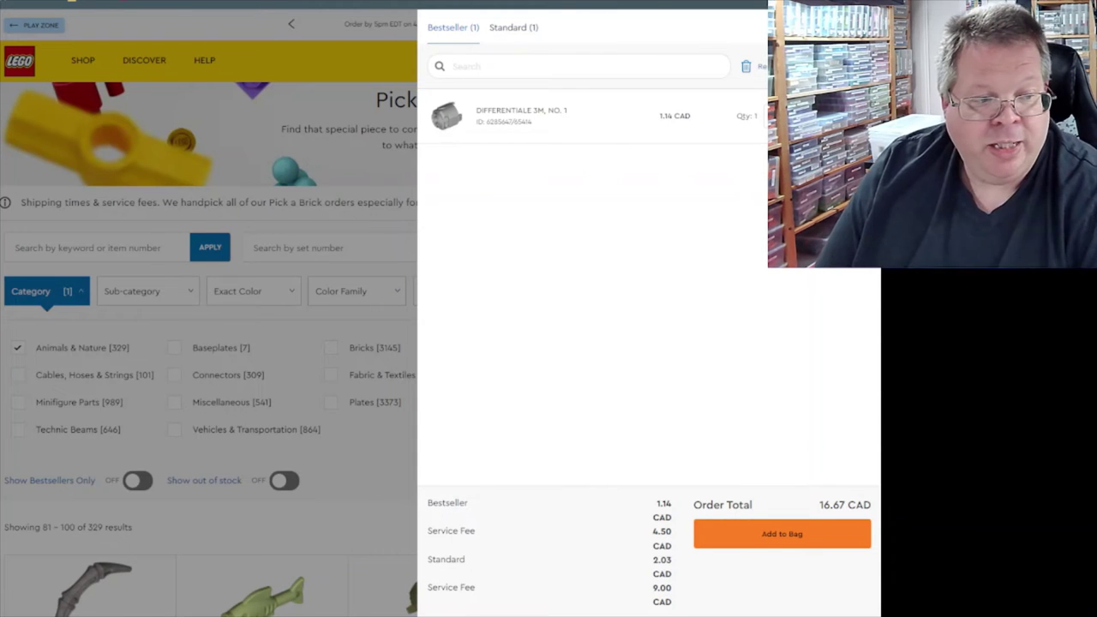
Set the quantities to 20 for DIFFERENTIALE 3M, NO. 1 and 10 for the Standard piece OWL, NO. 8, and highlight the order total
text(20)
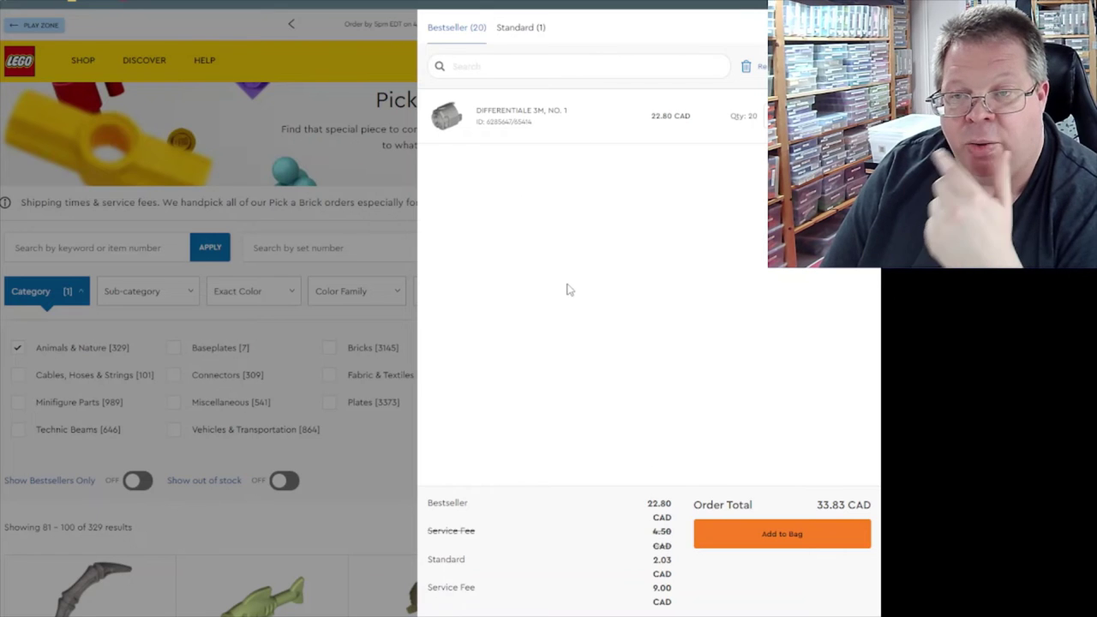
click(513, 33)
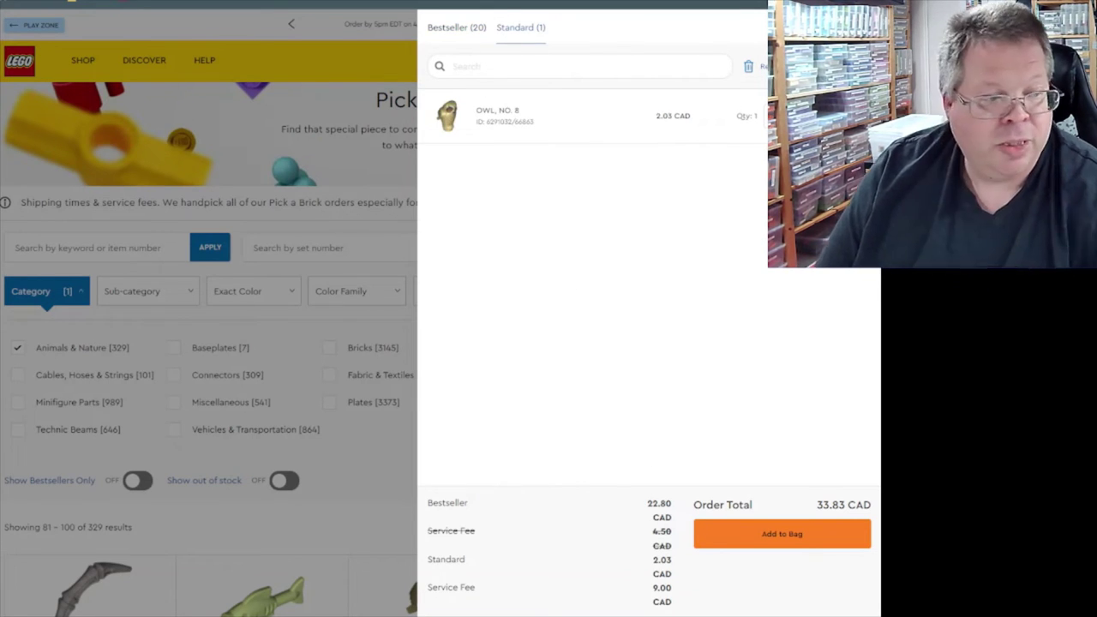
text(0)
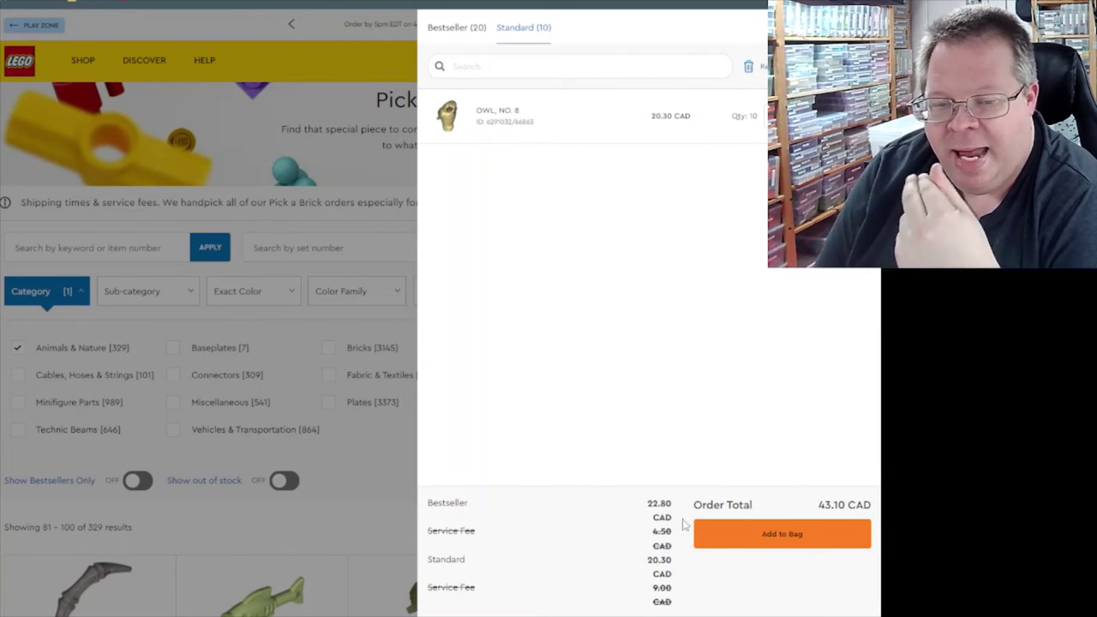
drag(814, 505, 847, 506)
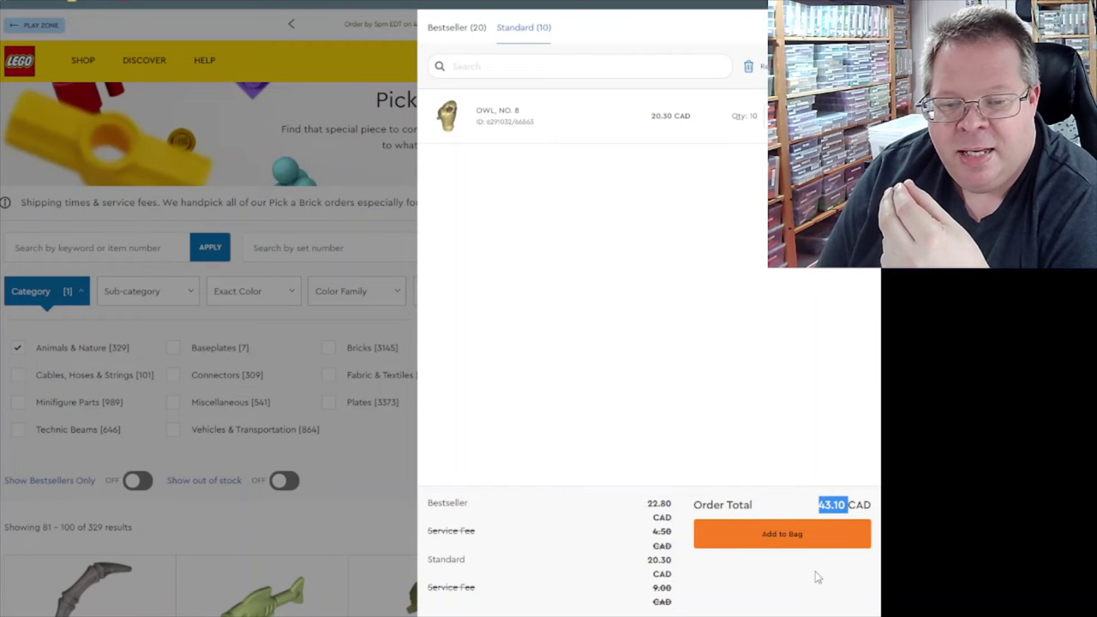